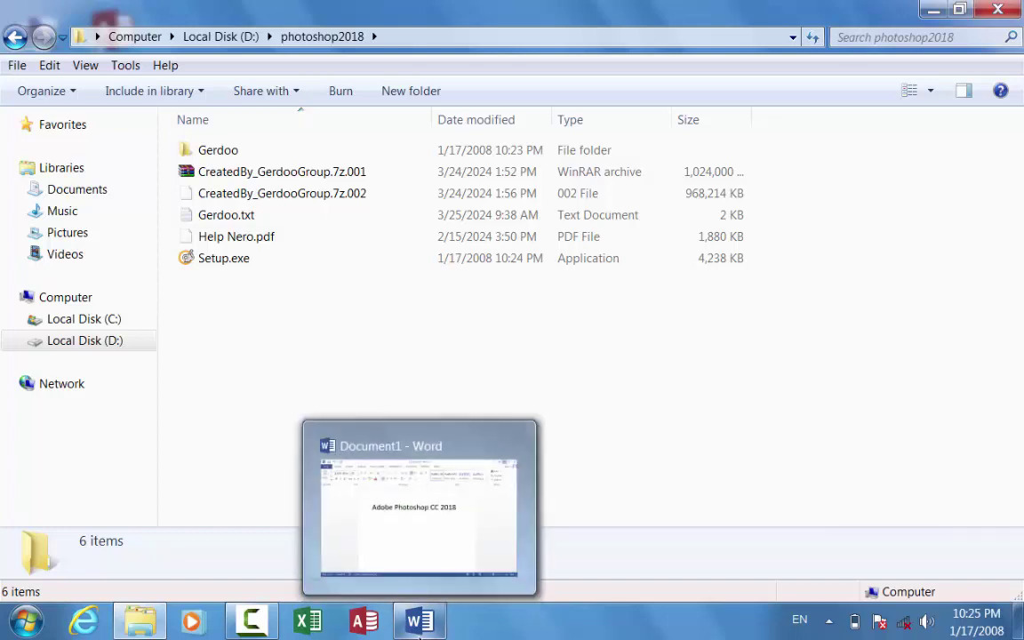
Switch to the Word document, highlight most of the word "Photoshop" in its title, and return to the photoshop2018 folder.
left_click(419, 624)
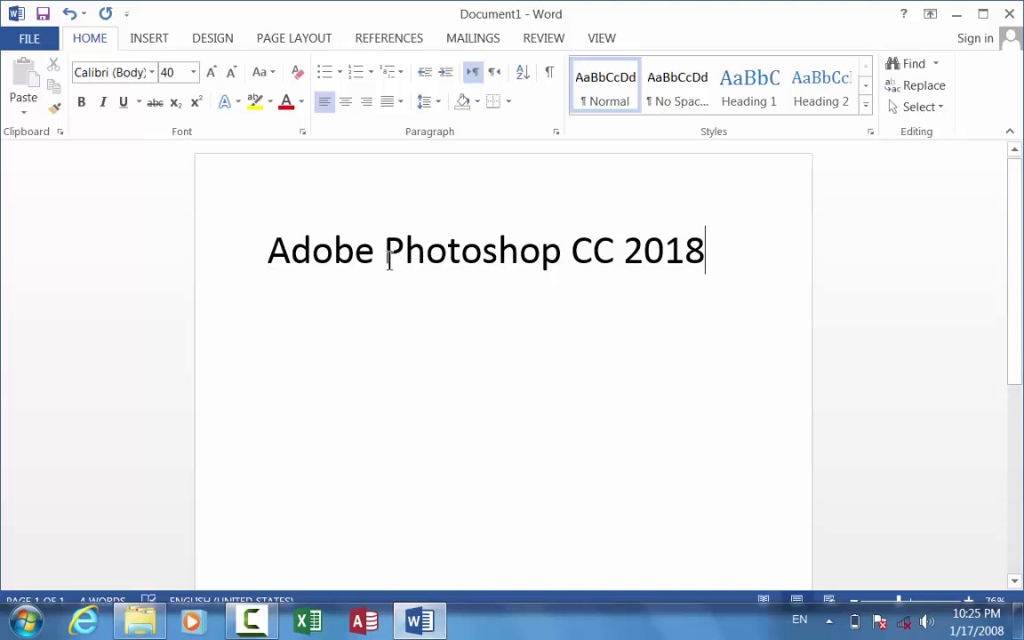
left_click_drag(389, 258, 543, 251)
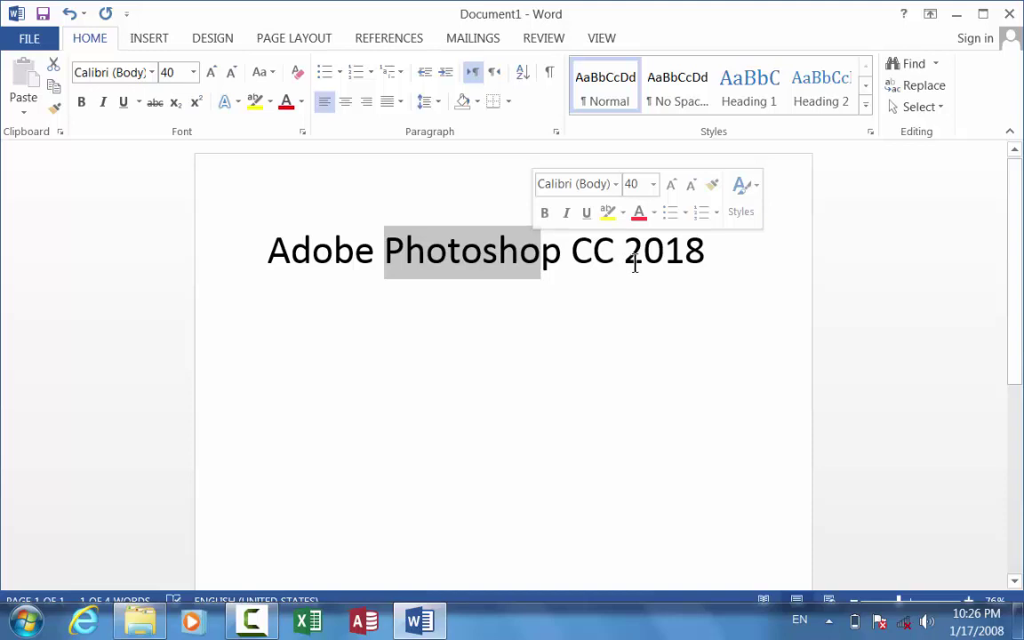
left_click(958, 16)
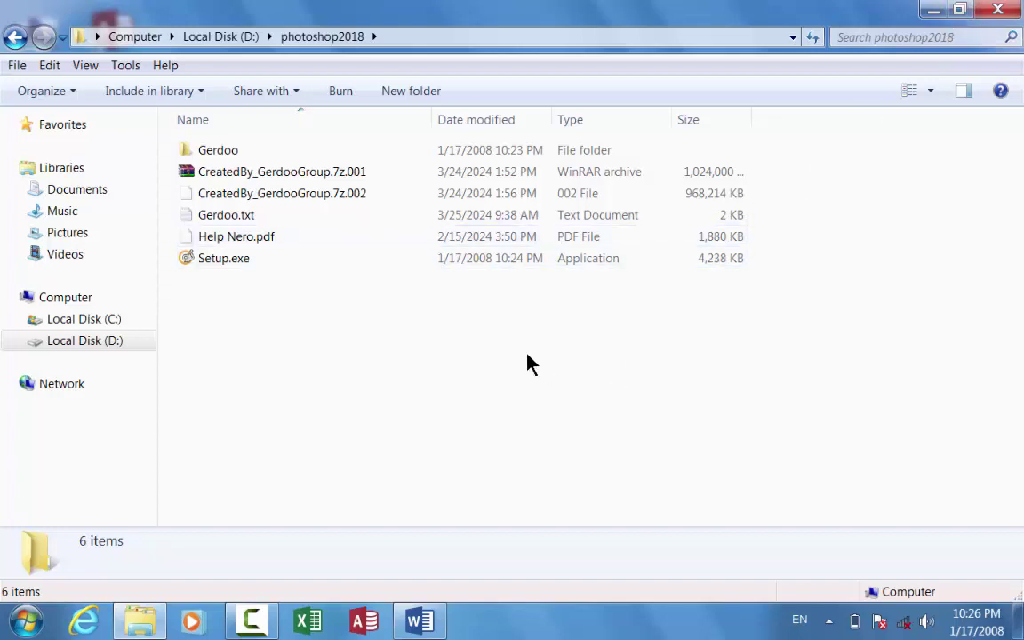
Run Setup.exe from the photoshop2018 folder and extract its files to C:\GerdooTemp\Photoshop_2018_19.1.
double_click(230, 267)
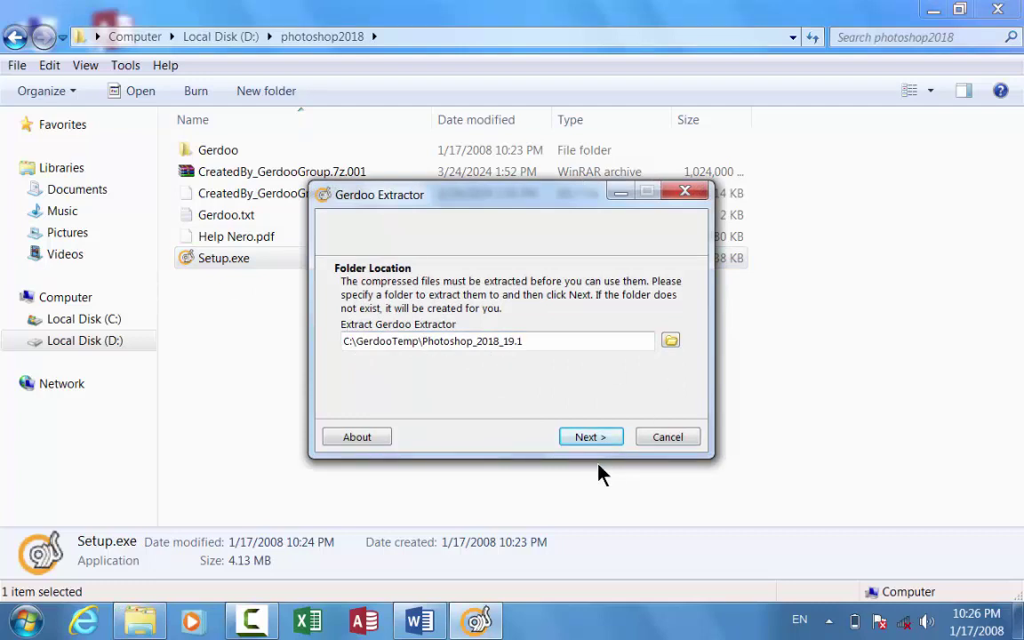
left_click(587, 439)
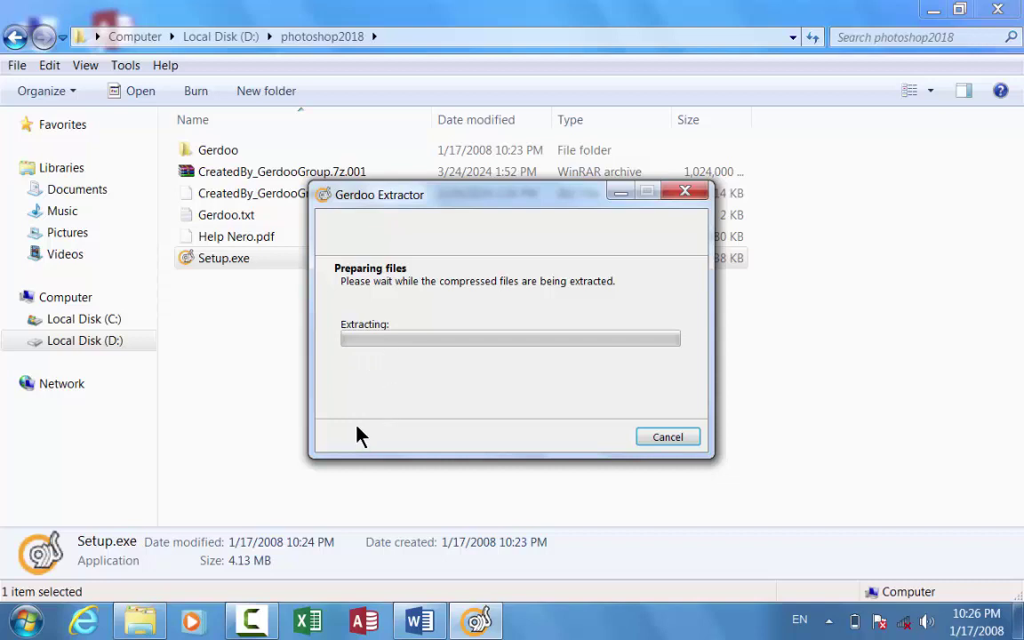
left_click(262, 625)
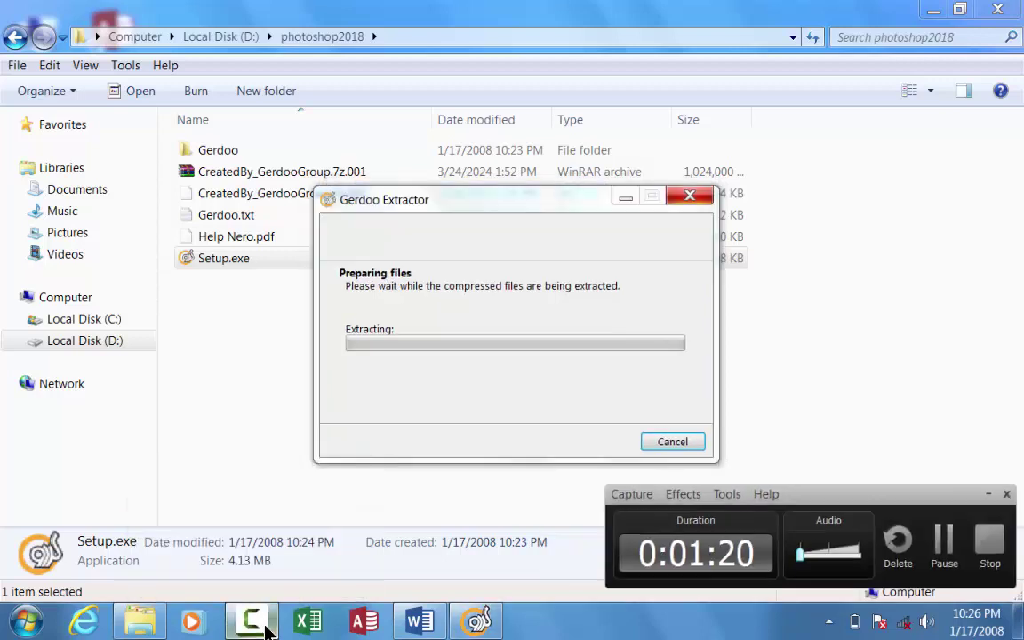
left_click(945, 547)
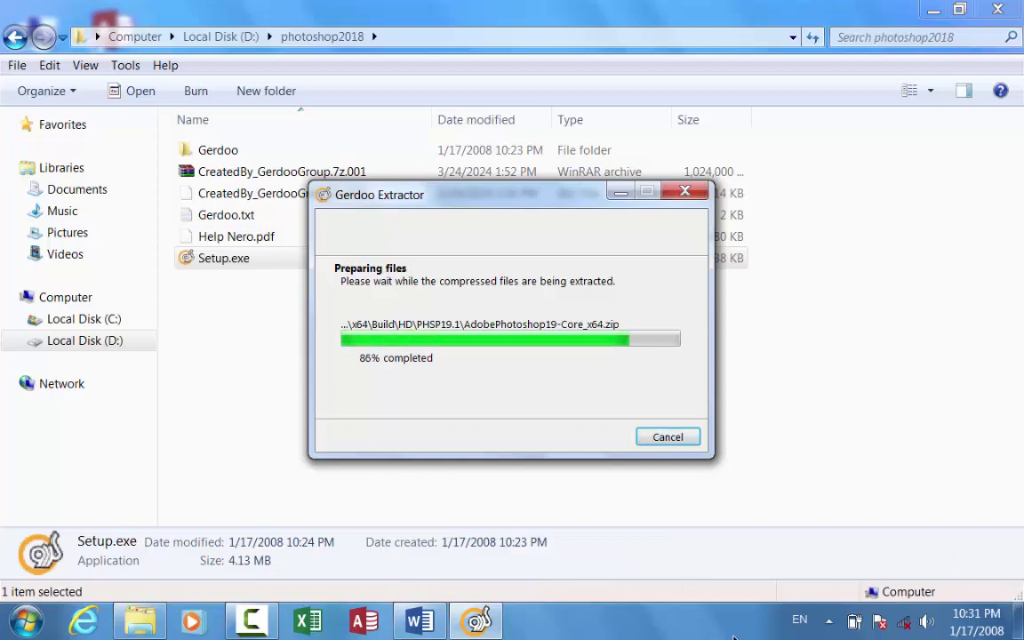
mouse_move(254, 629)
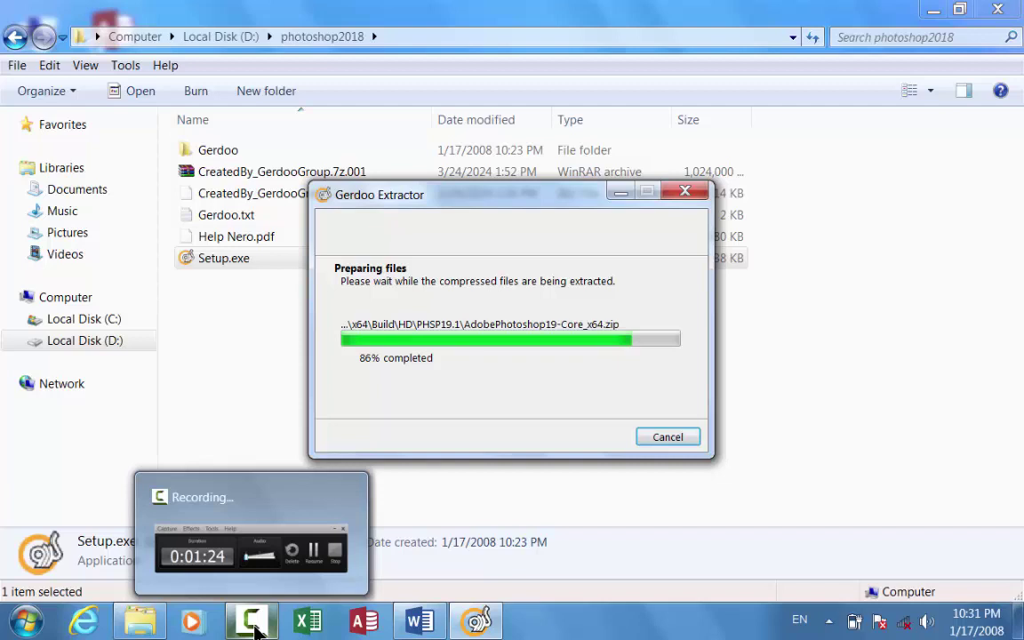
left_click(254, 627)
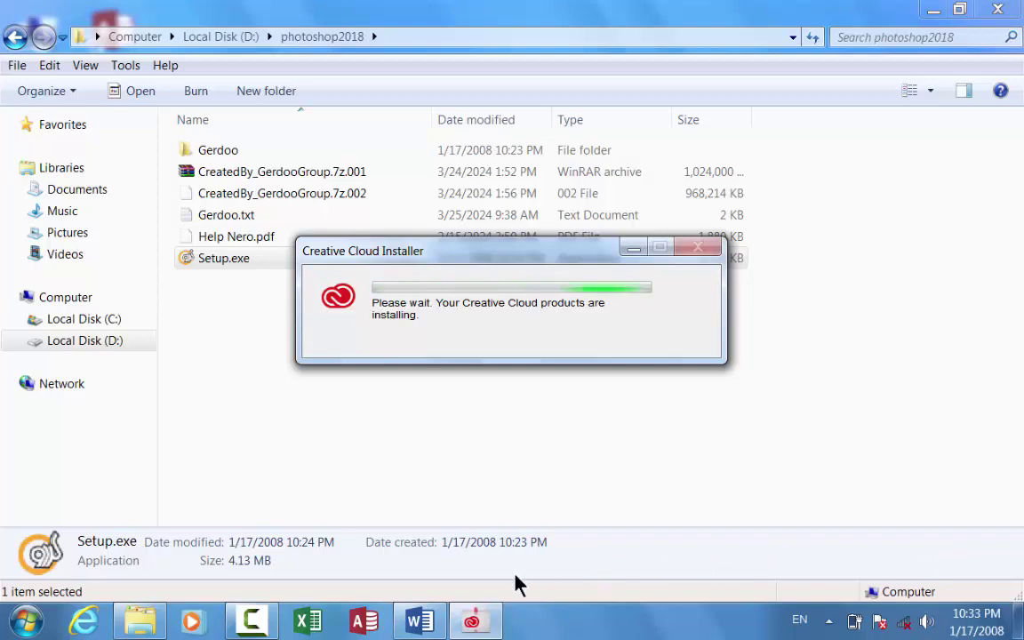
left_click(251, 620)
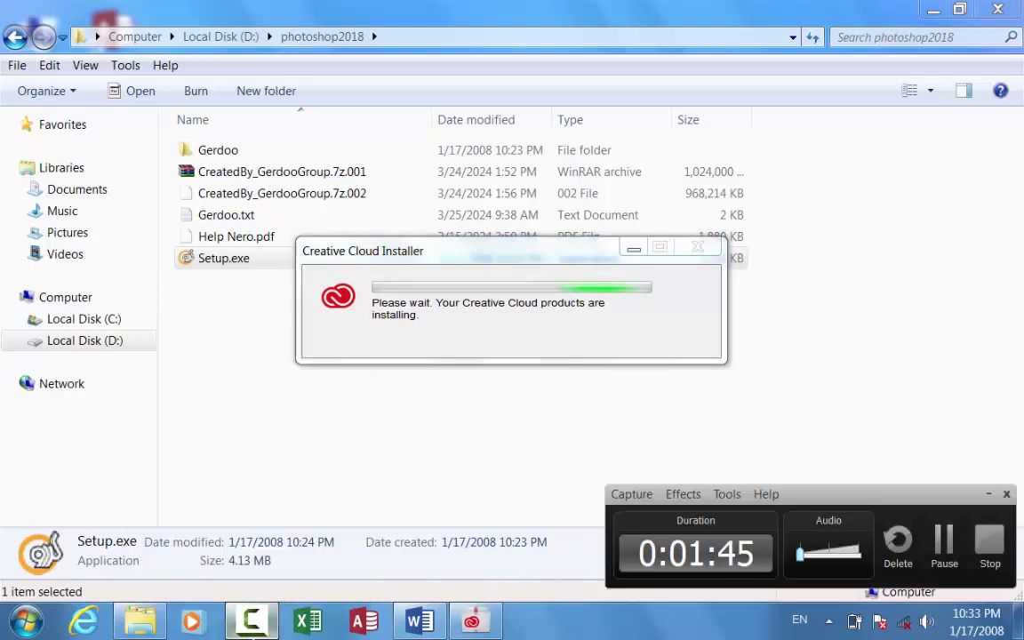
left_click(942, 544)
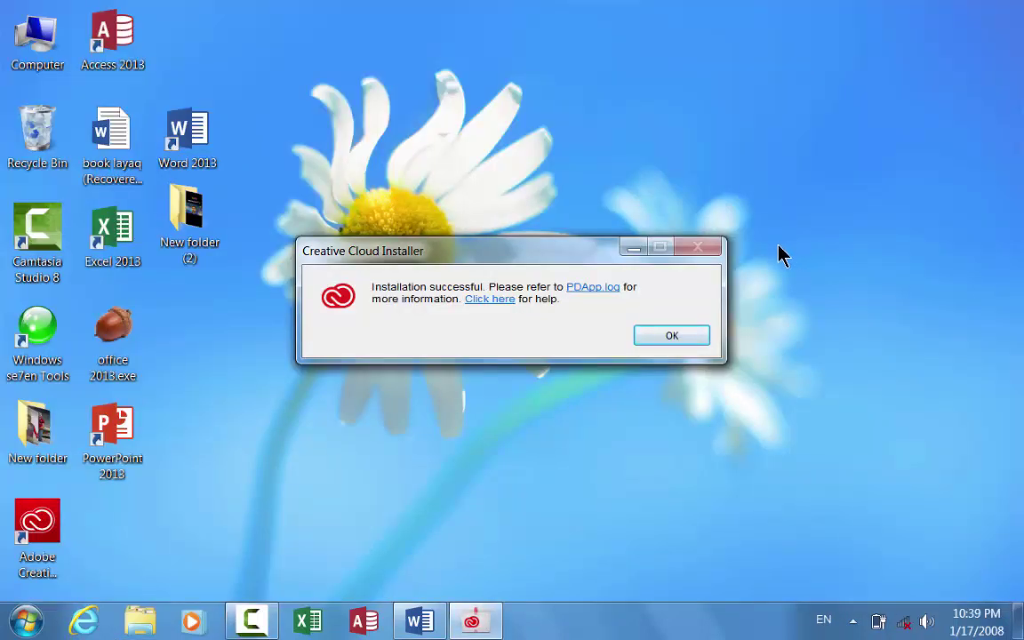
Close the Creative Cloud Installer and try to launch Adobe Photoshop CC 2018 (32 Bit) from the installed programs.
left_click(669, 340)
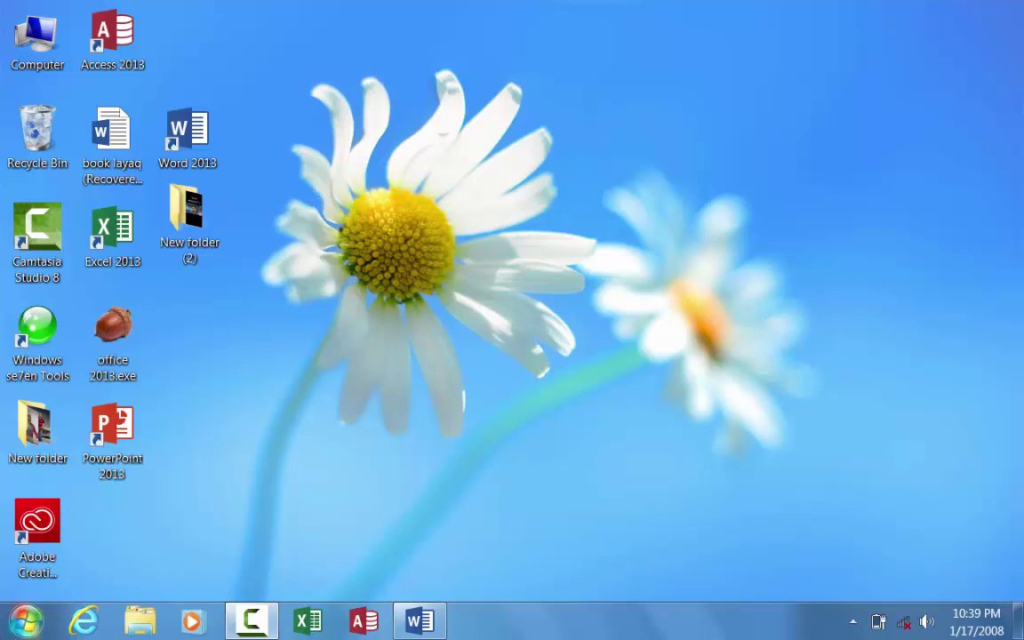
left_click(27, 621)
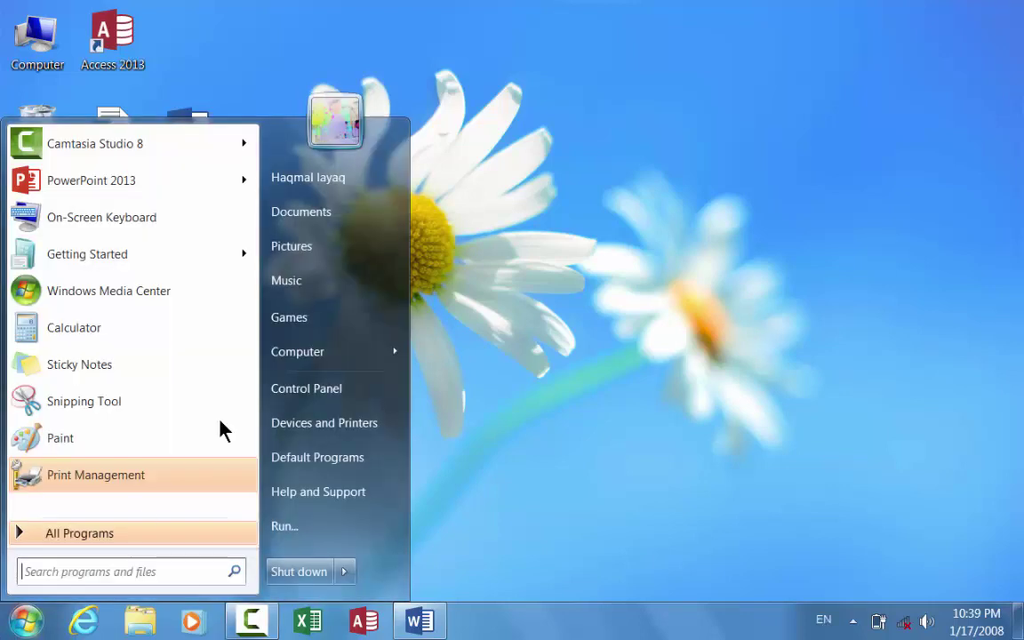
left_click(96, 536)
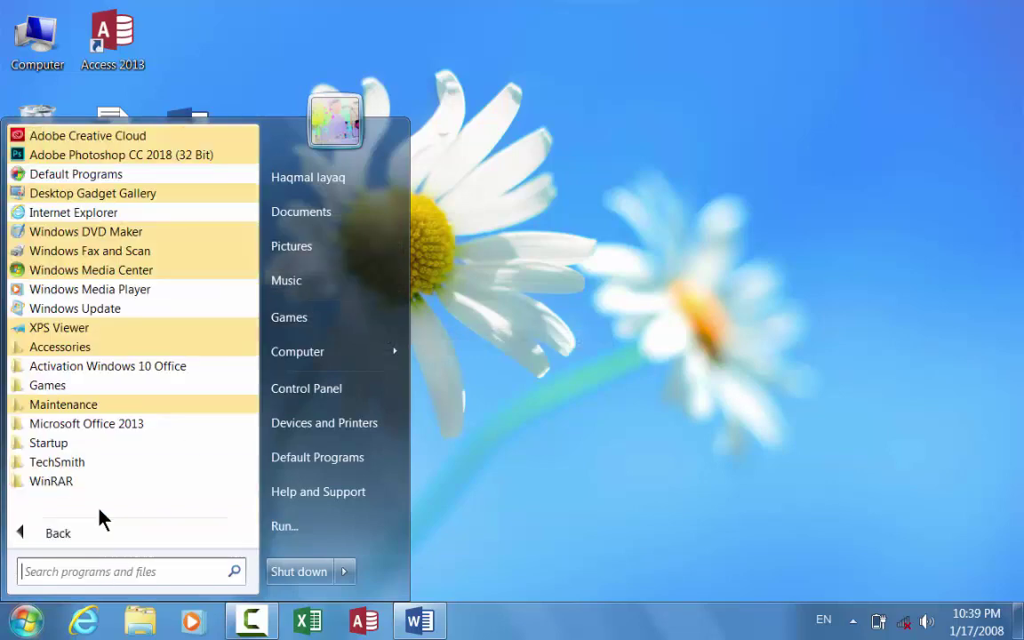
left_click(127, 158)
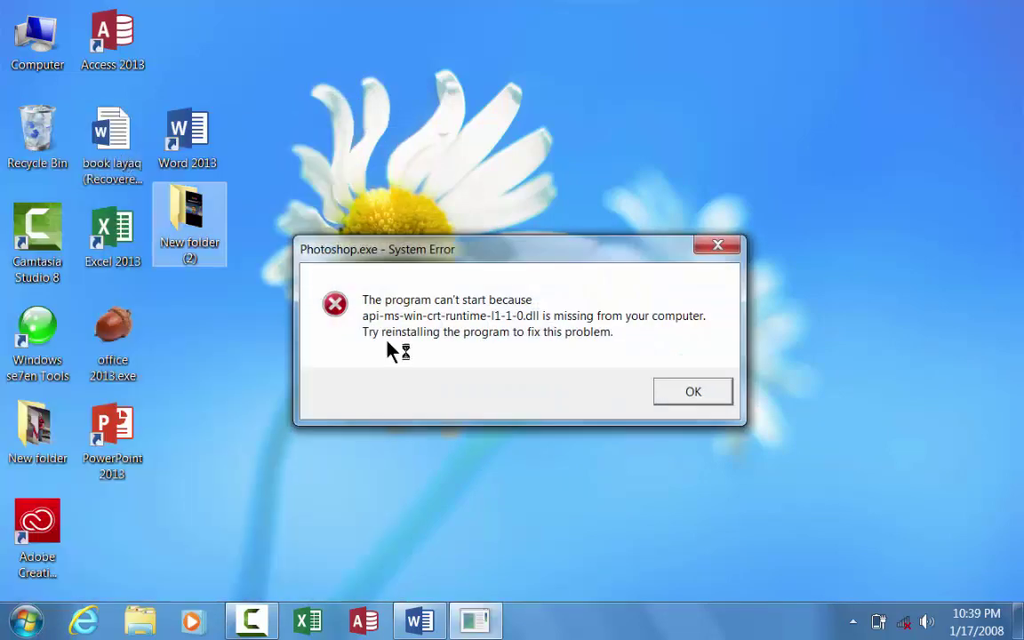
left_click(692, 392)
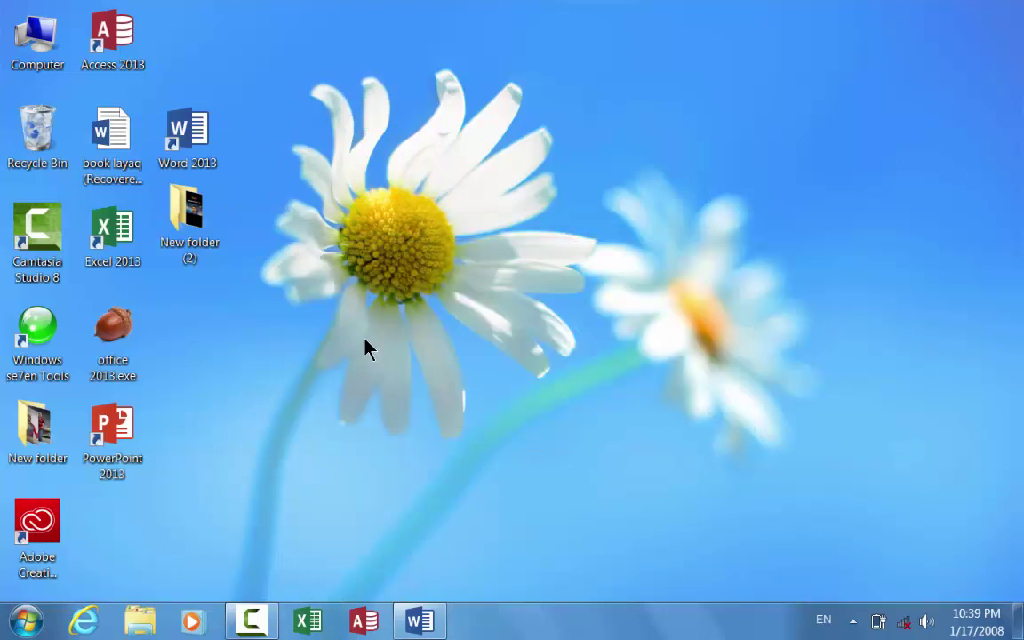
Open the Gerdoo folder inside photoshop2018 on Local Disk (D:).
key("super+e")
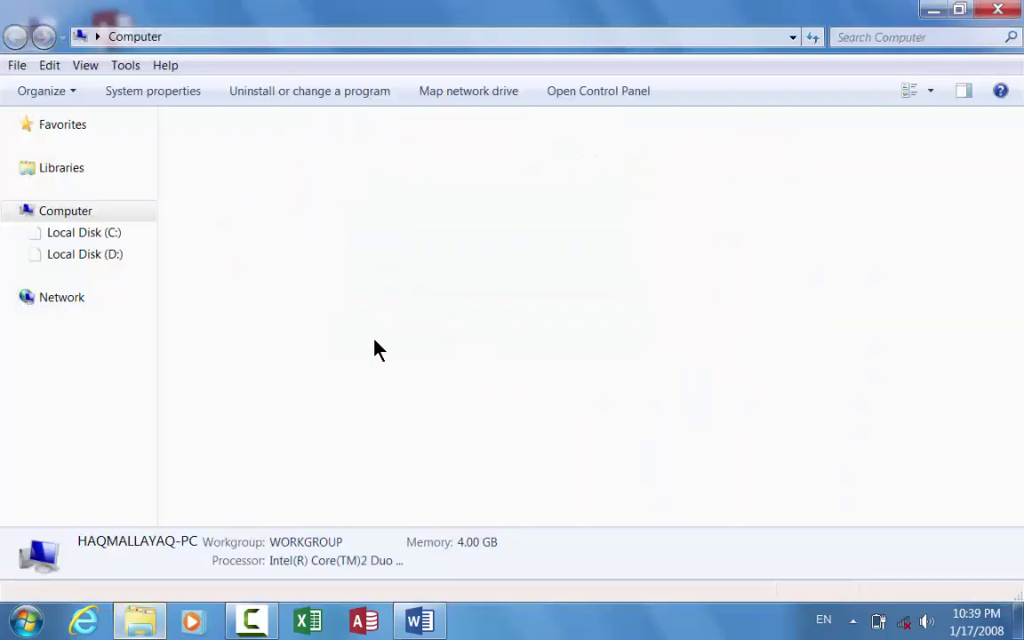
double_click(522, 187)
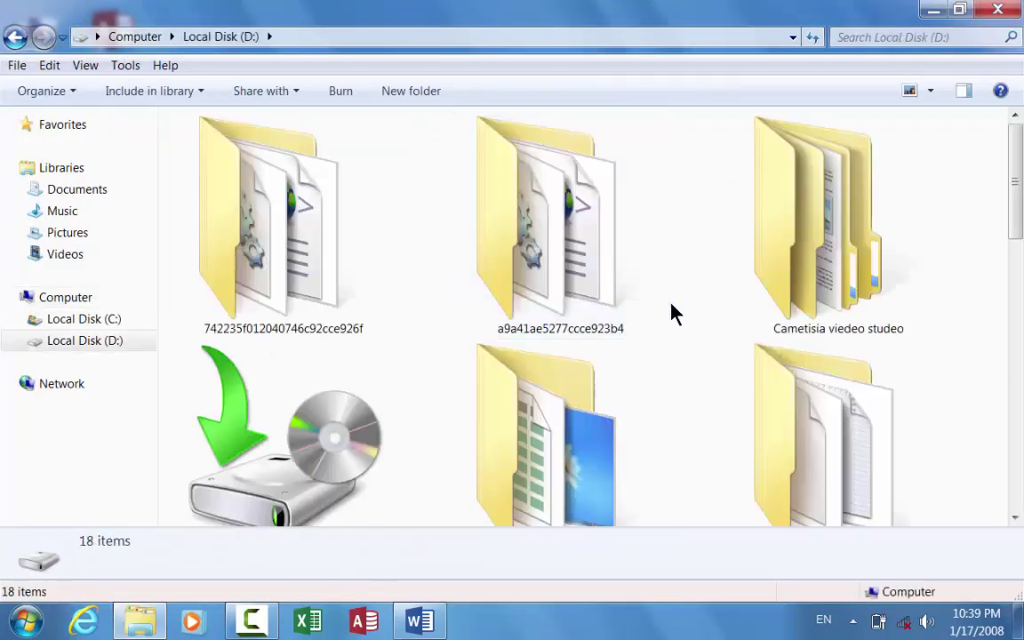
left_click_drag(1016, 192, 1016, 464)
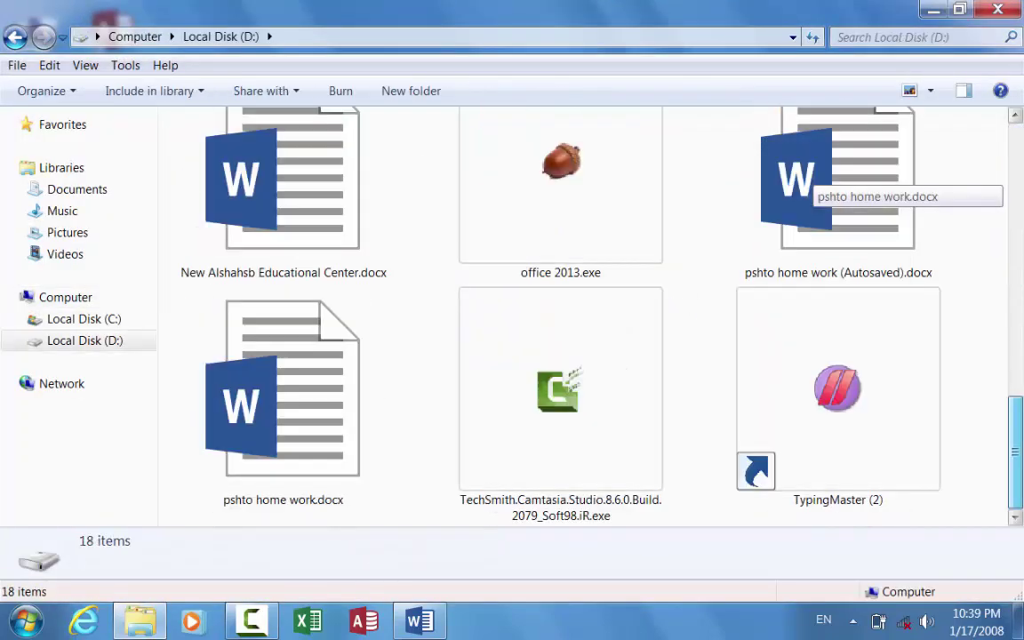
scroll(542, 316, "up", 5)
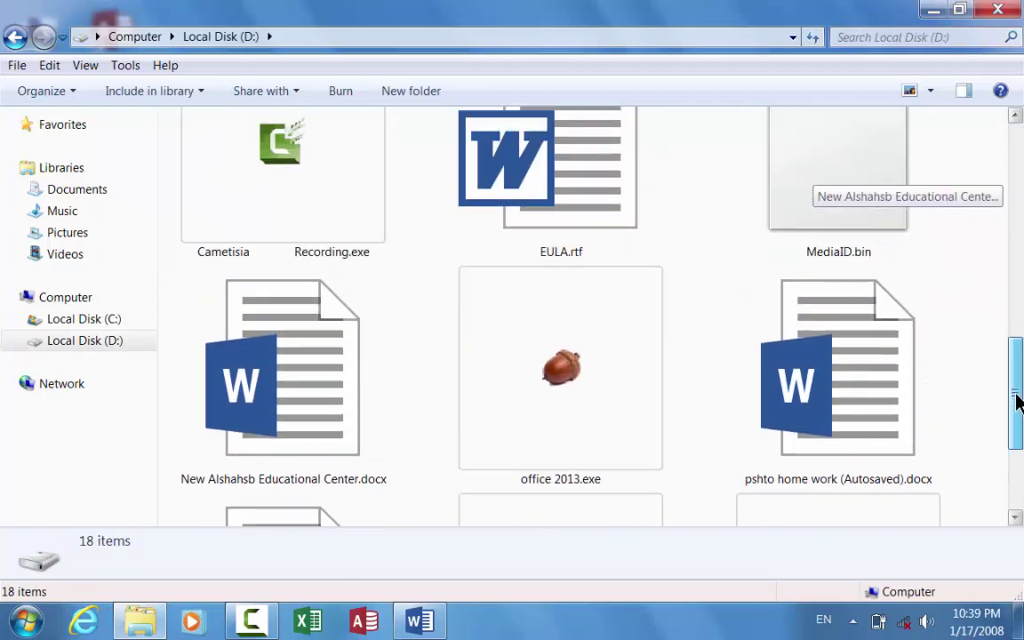
scroll(813, 191, "up", 3)
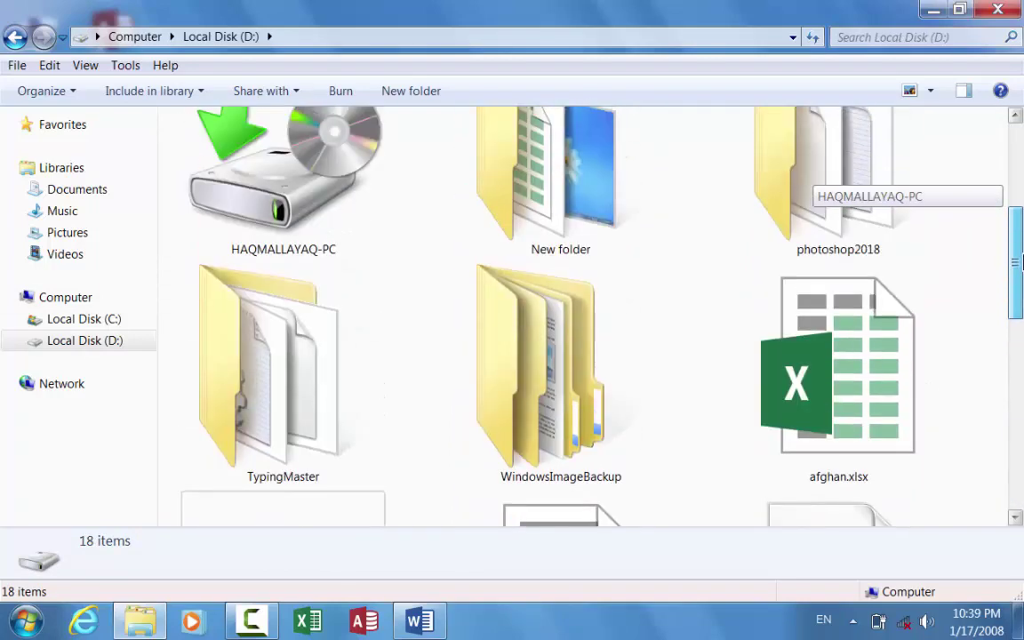
double_click(905, 260)
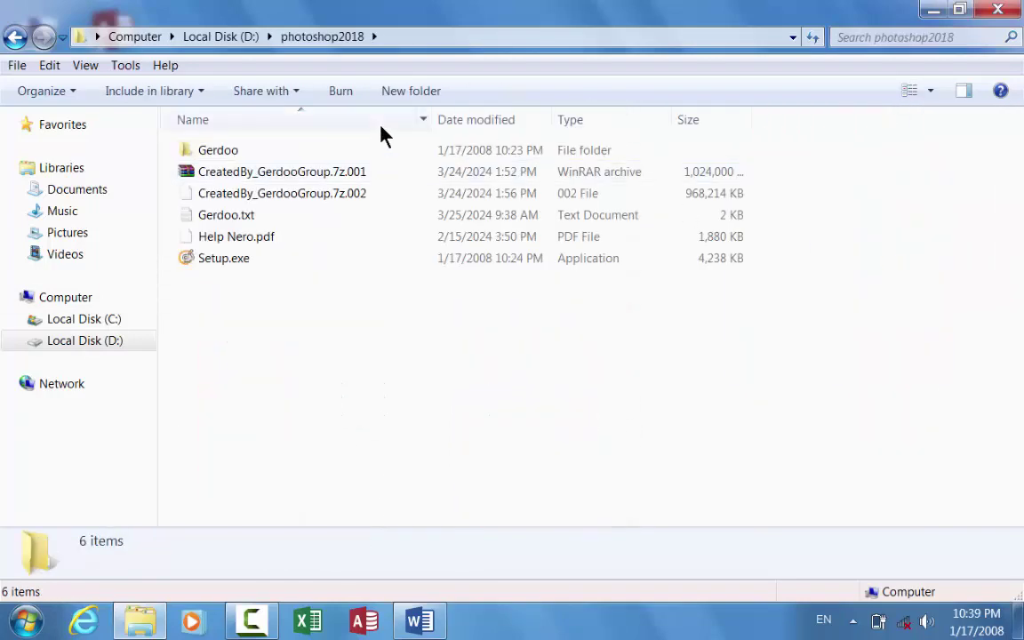
double_click(291, 153)
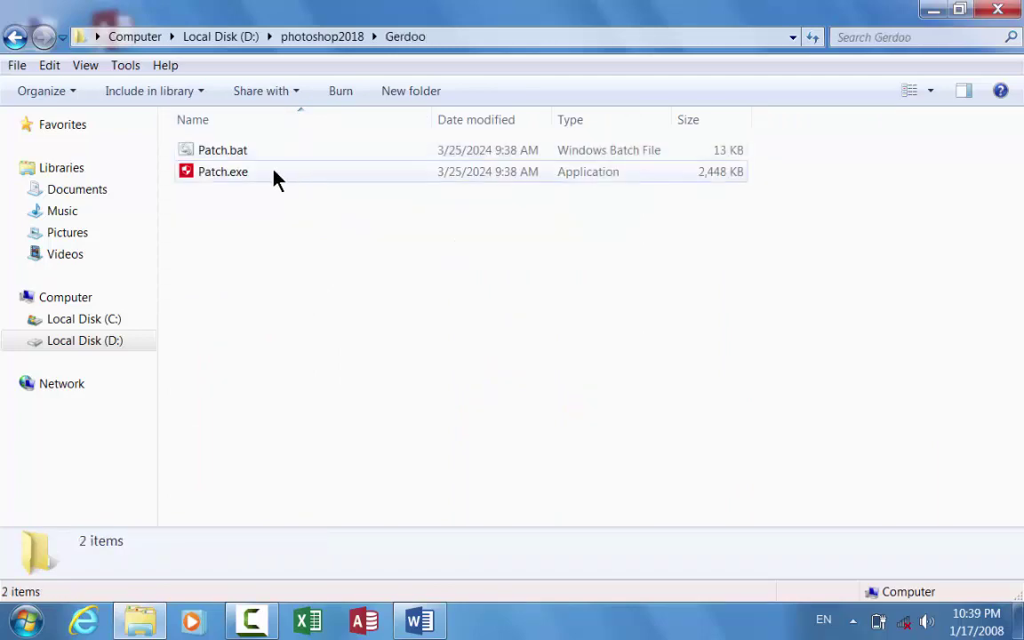
Run Patch.bat from the Gerdoo folder and continue until its command window closes.
left_click(258, 152)
double_click(258, 157)
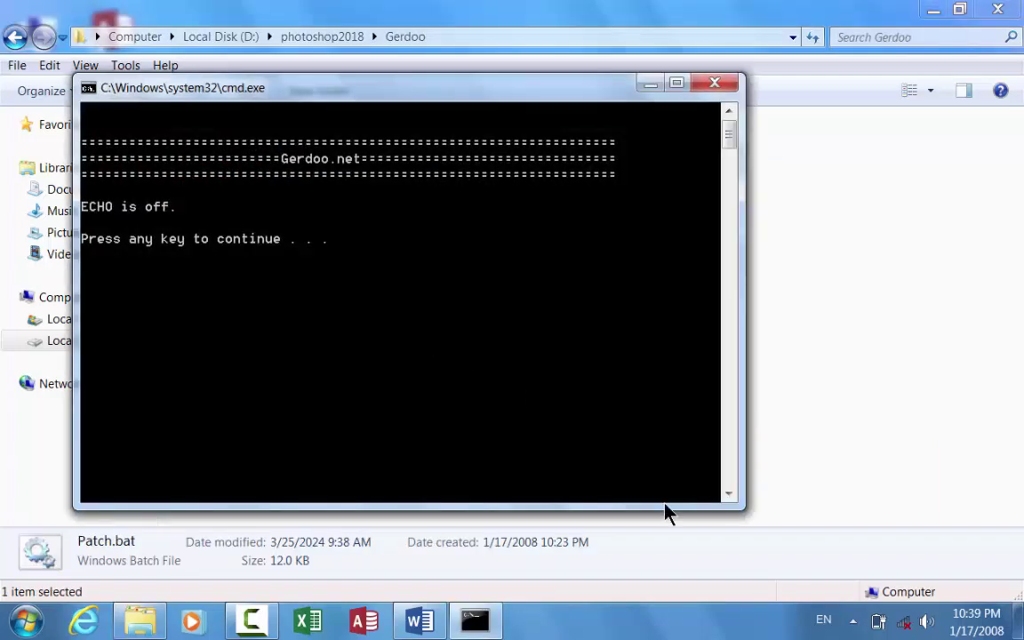
key("Return")
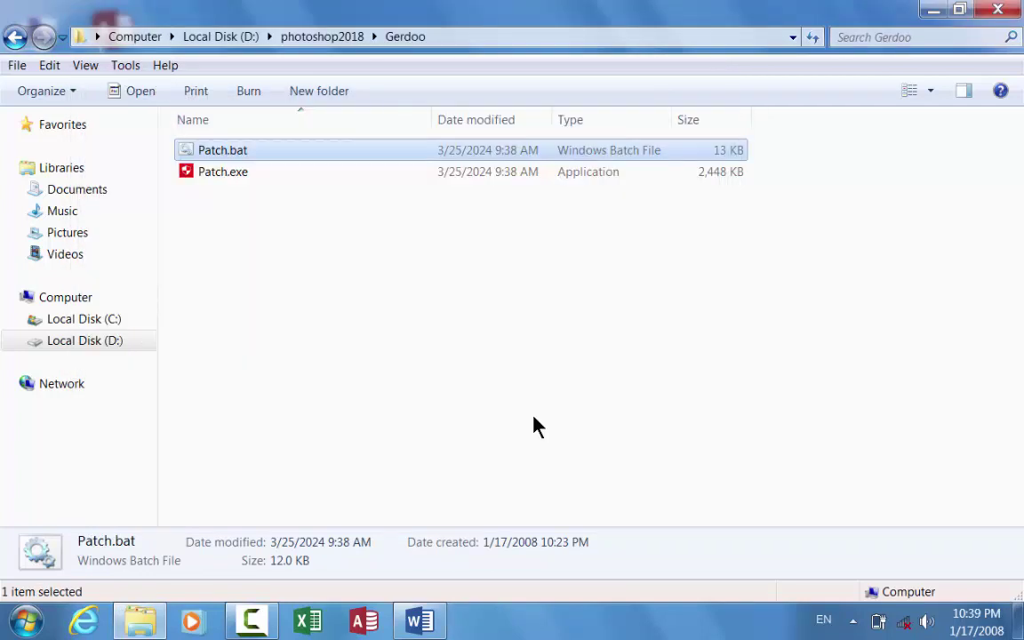
Open Patch.exe, turn off its music, and choose Adobe Photoshop CC 2017 as the product configuration.
double_click(219, 177)
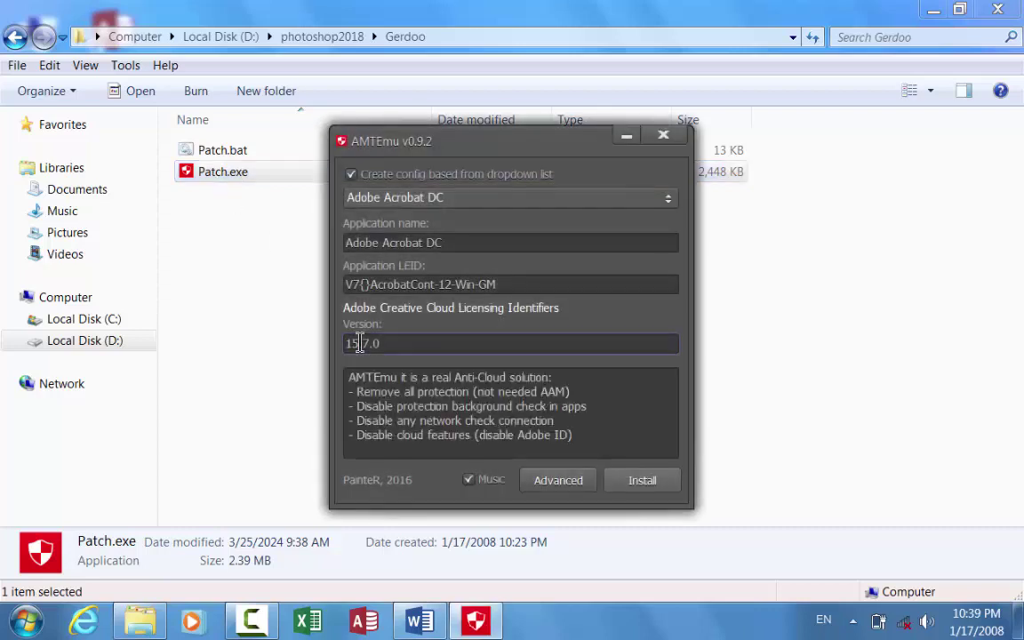
left_click(480, 483)
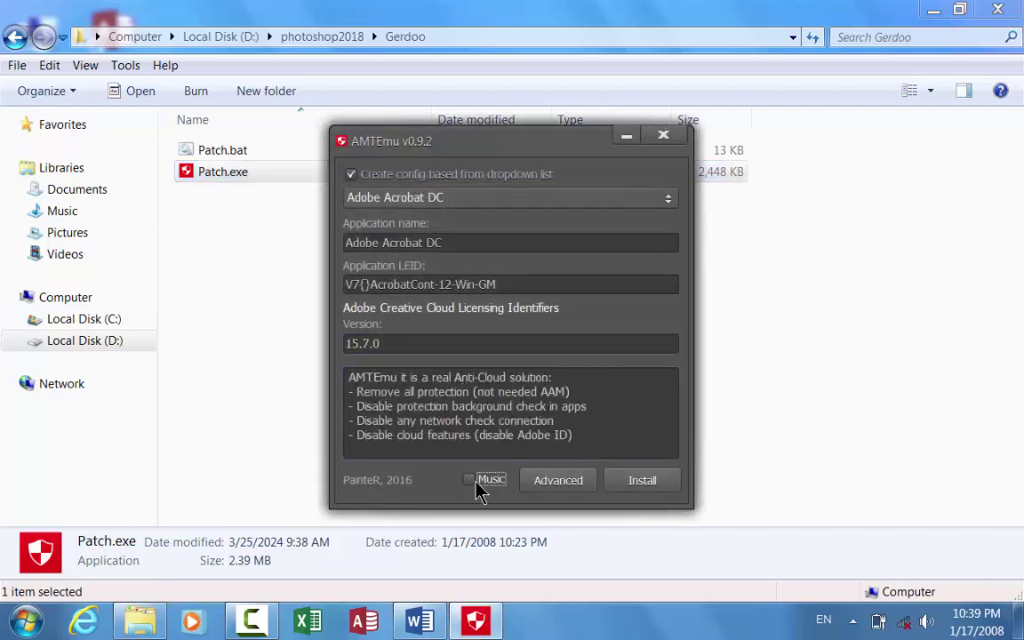
left_click(668, 203)
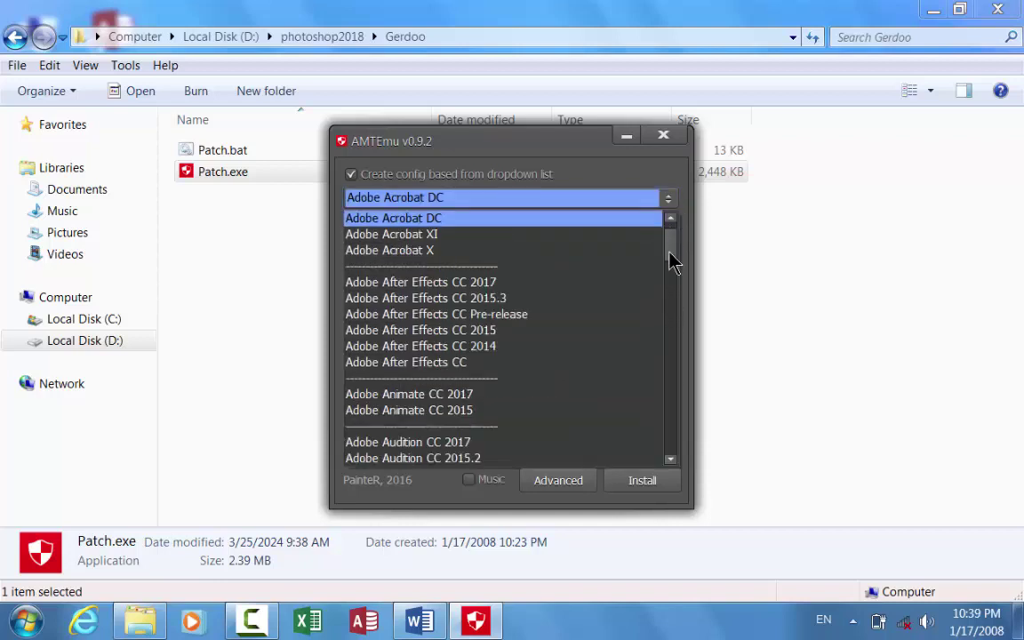
left_click_drag(672, 260, 670, 388)
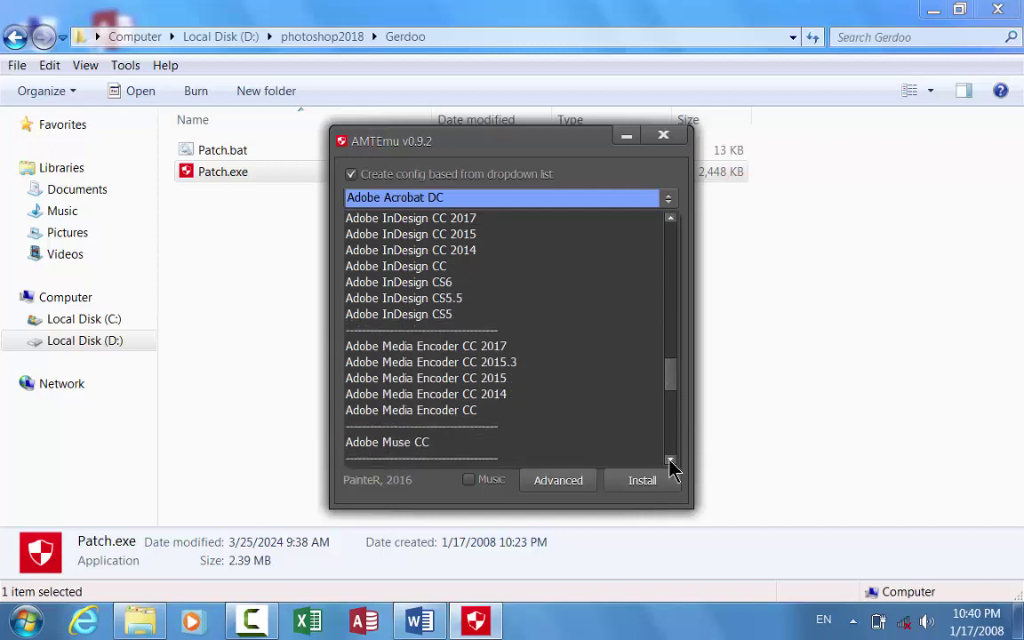
left_click(670, 461)
left_click(670, 462)
left_click(671, 462)
left_click(670, 461)
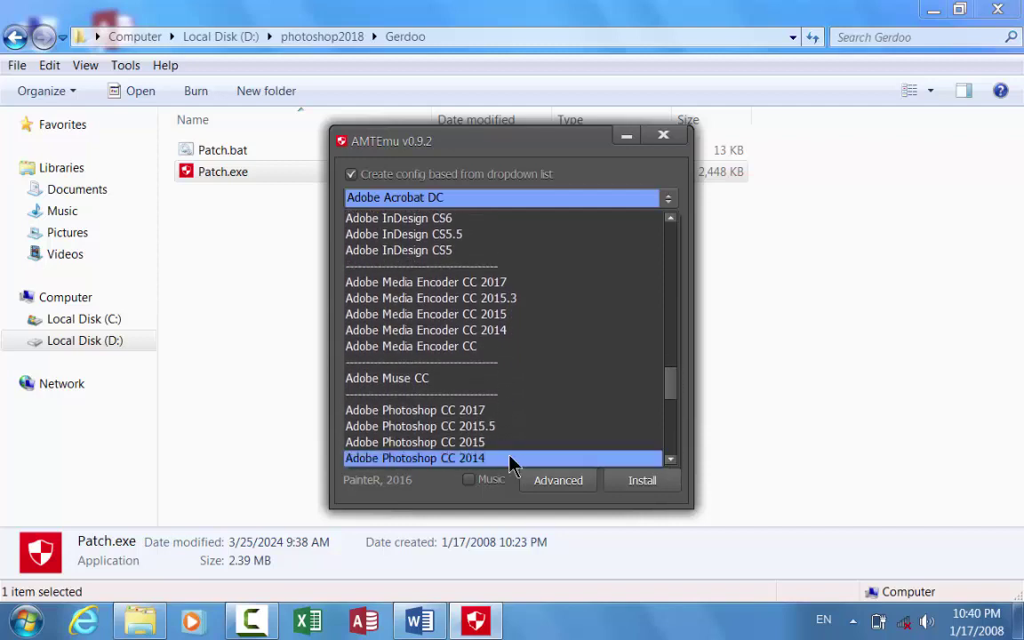
left_click(453, 411)
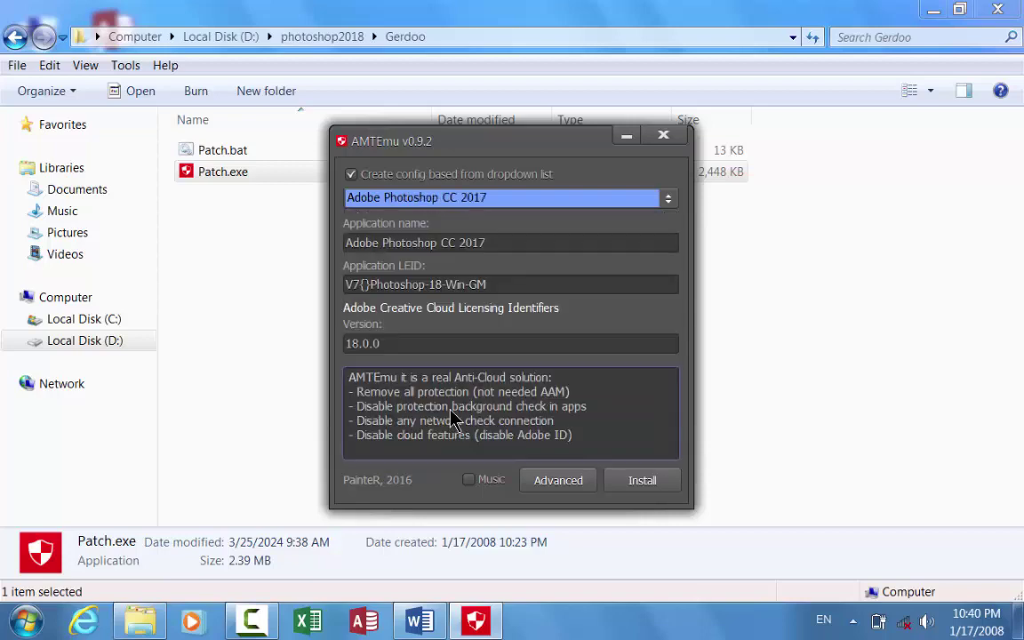
Start the patch installation and browse to C:\Program Files\Adobe\Adobe Photoshop CC 2018 (32 Bit) in the file search.
left_click(642, 481)
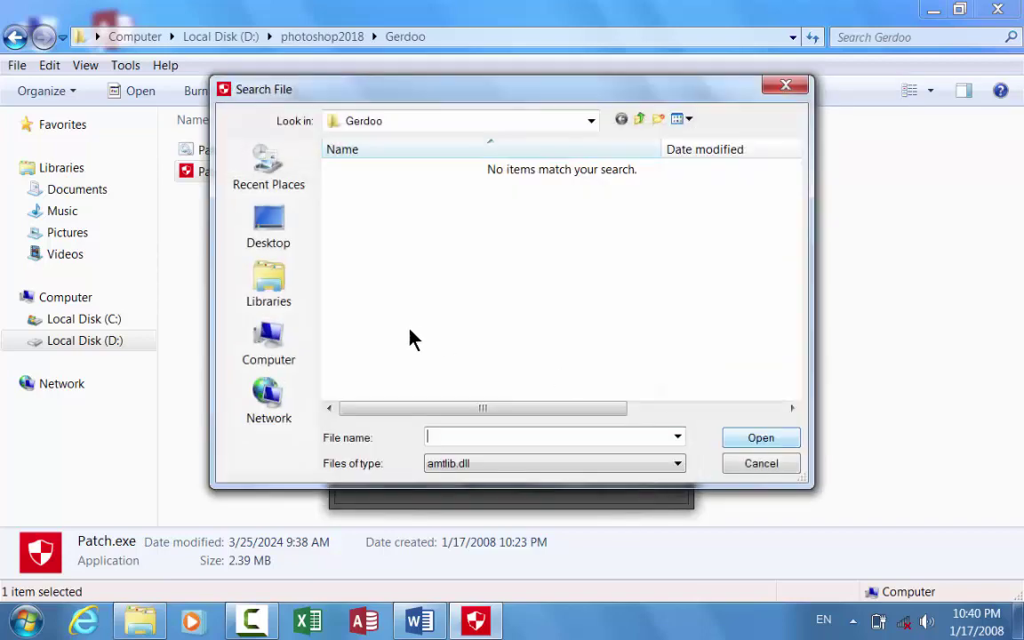
left_click(285, 359)
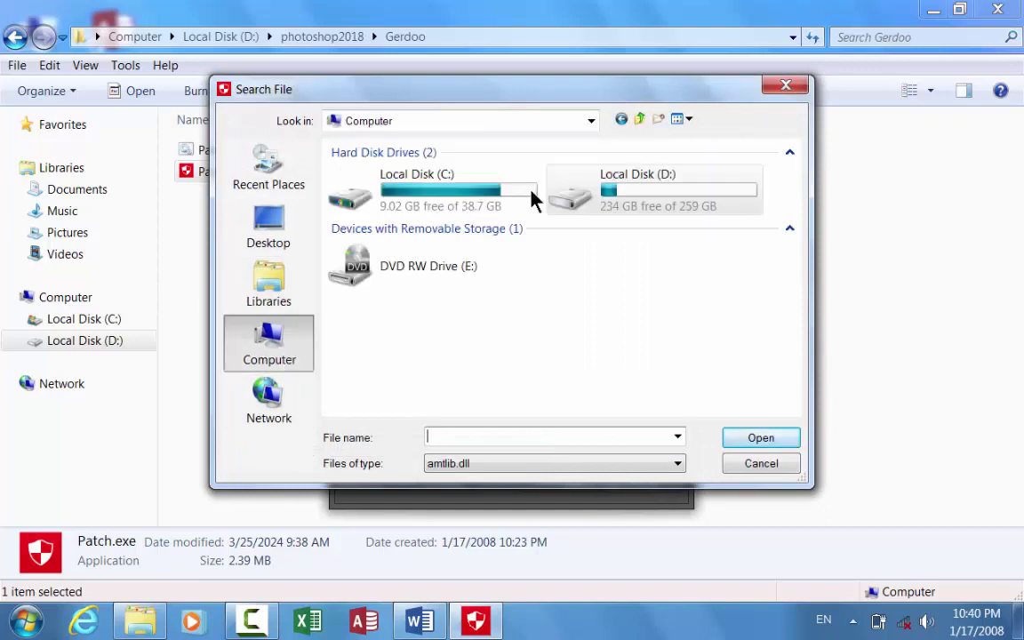
double_click(487, 197)
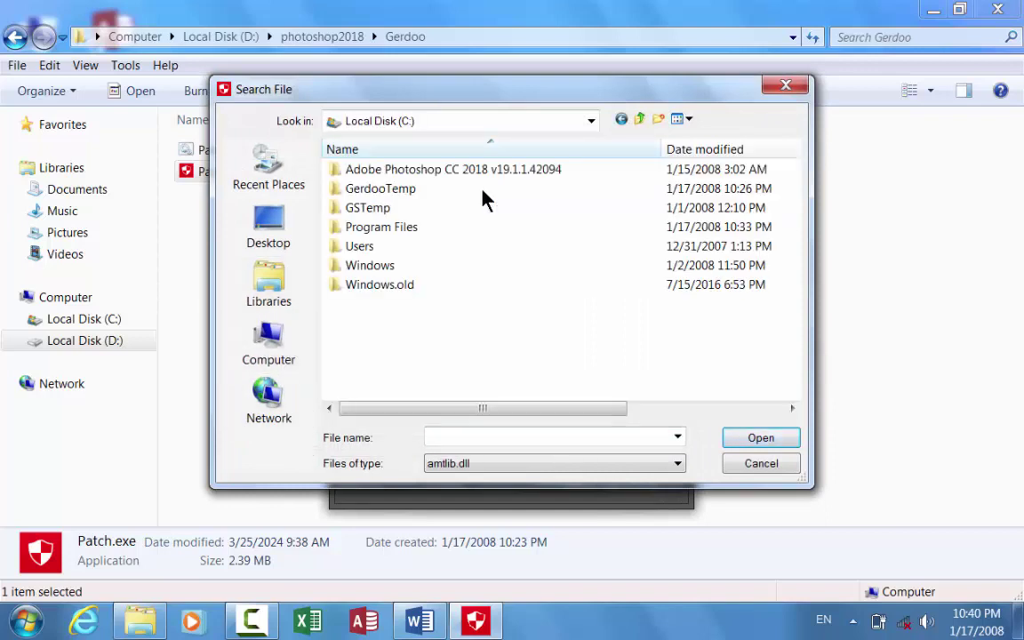
double_click(431, 235)
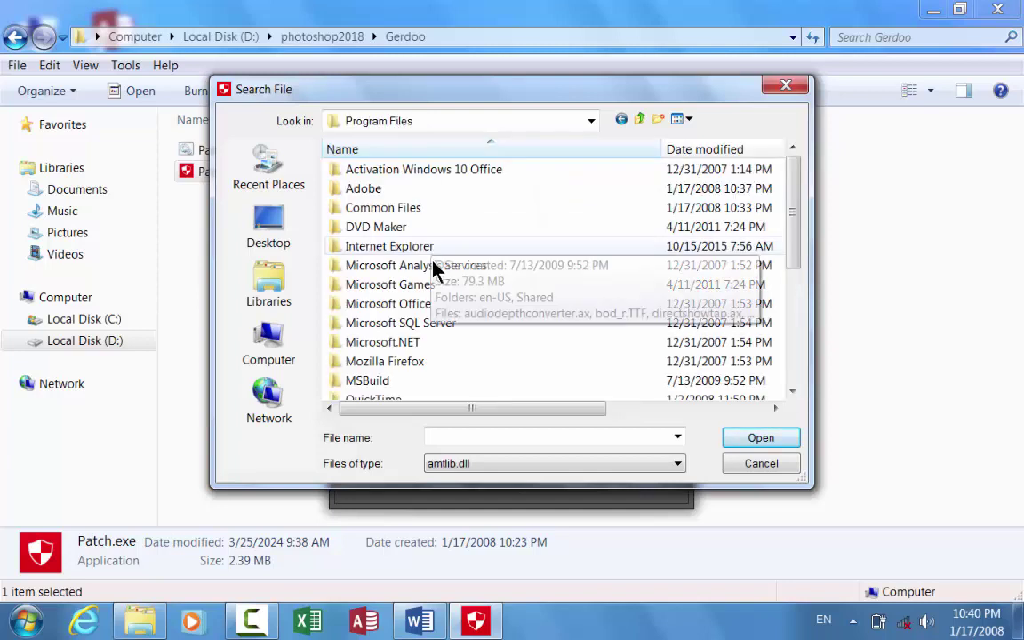
double_click(432, 190)
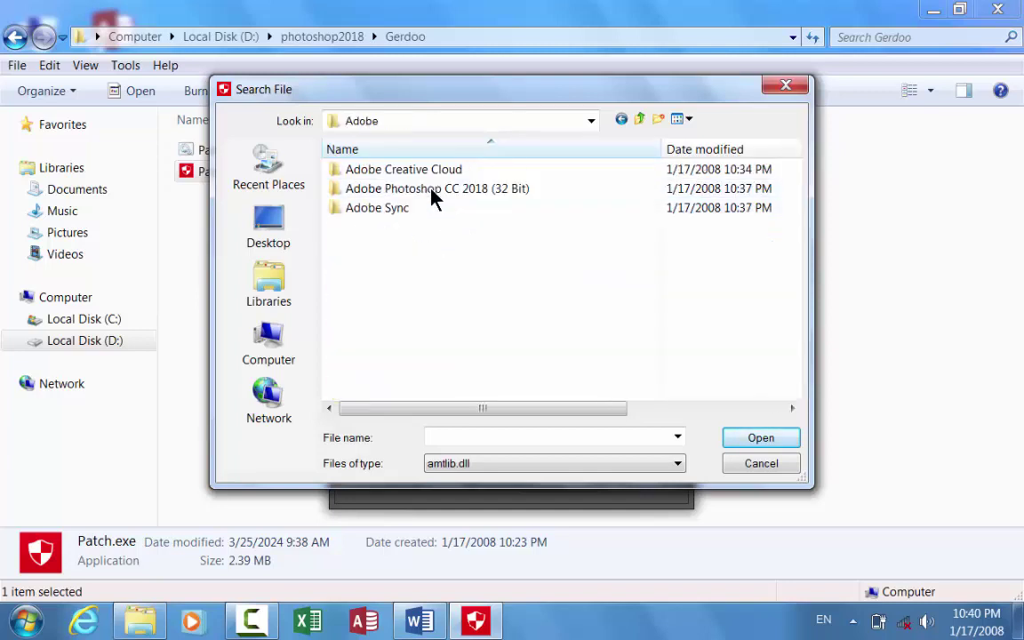
double_click(424, 195)
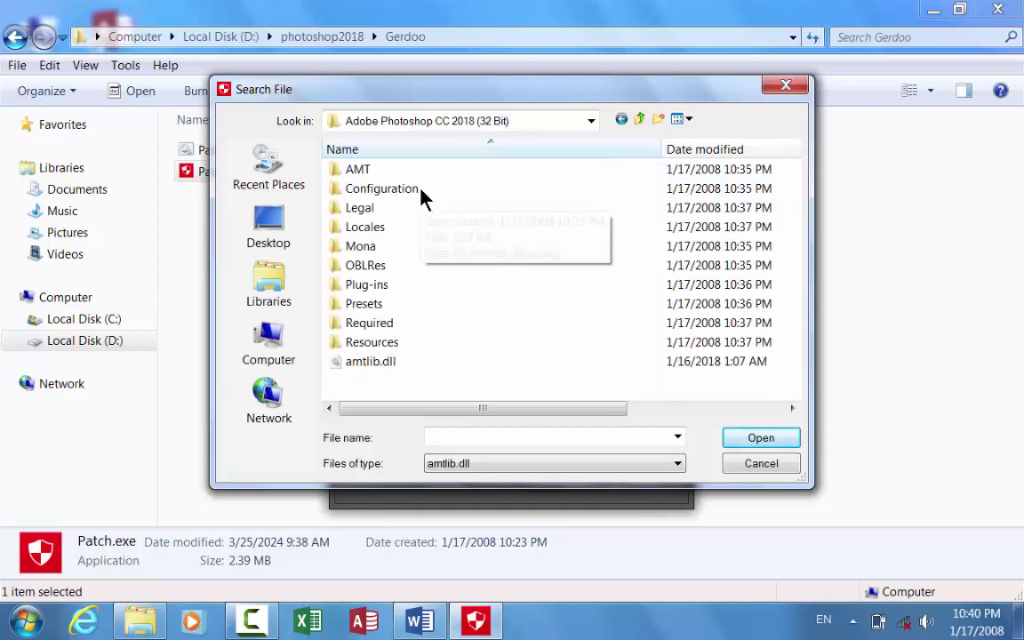
Apply the patch to amtlib.dll, and close AMTEmu and the Gerdoo folder window.
left_click(366, 368)
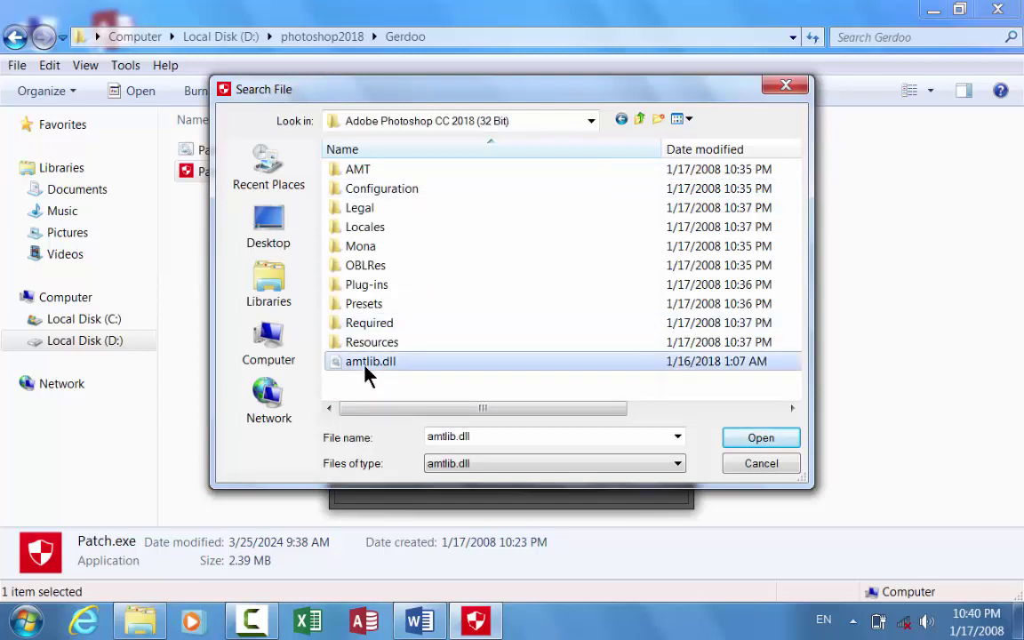
left_click(758, 440)
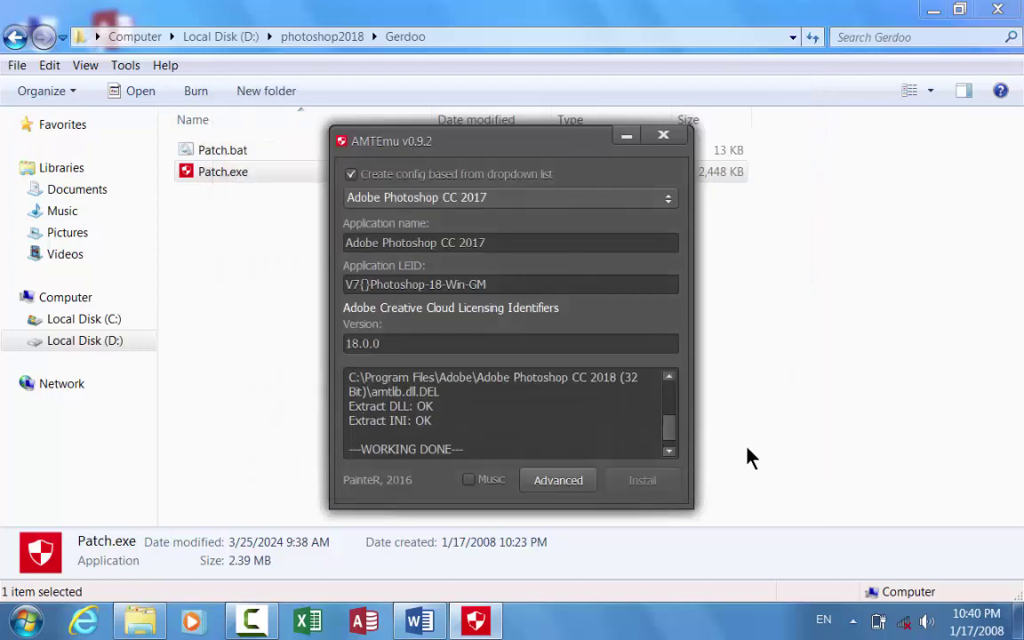
left_click(665, 135)
left_click(997, 9)
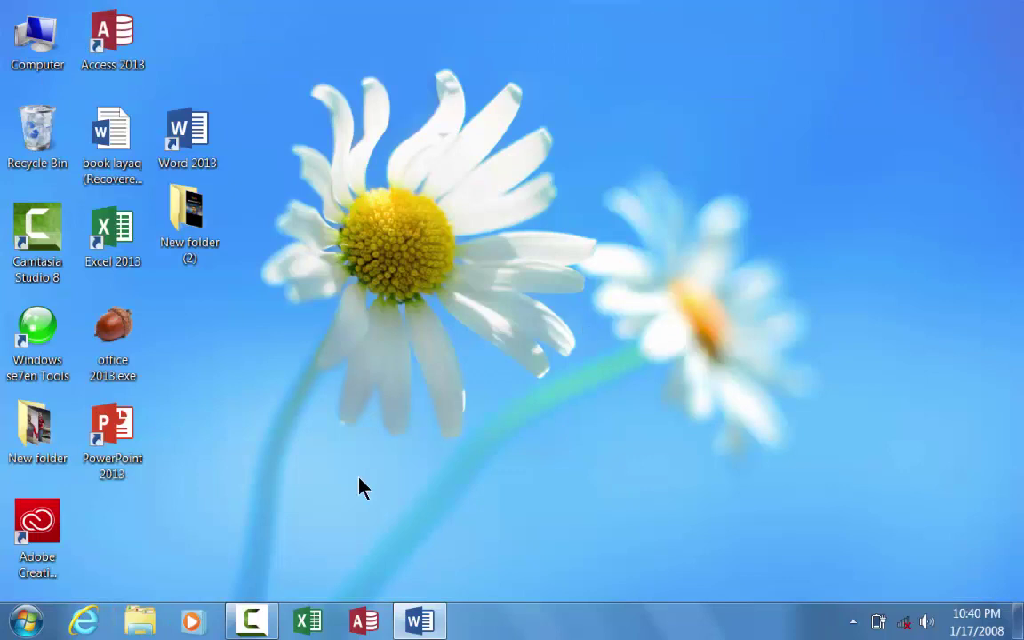
Search the installed programs for "adob", try to launch Adobe Photoshop CC 2018 (32 Bit), and dismiss the system error.
left_click(27, 621)
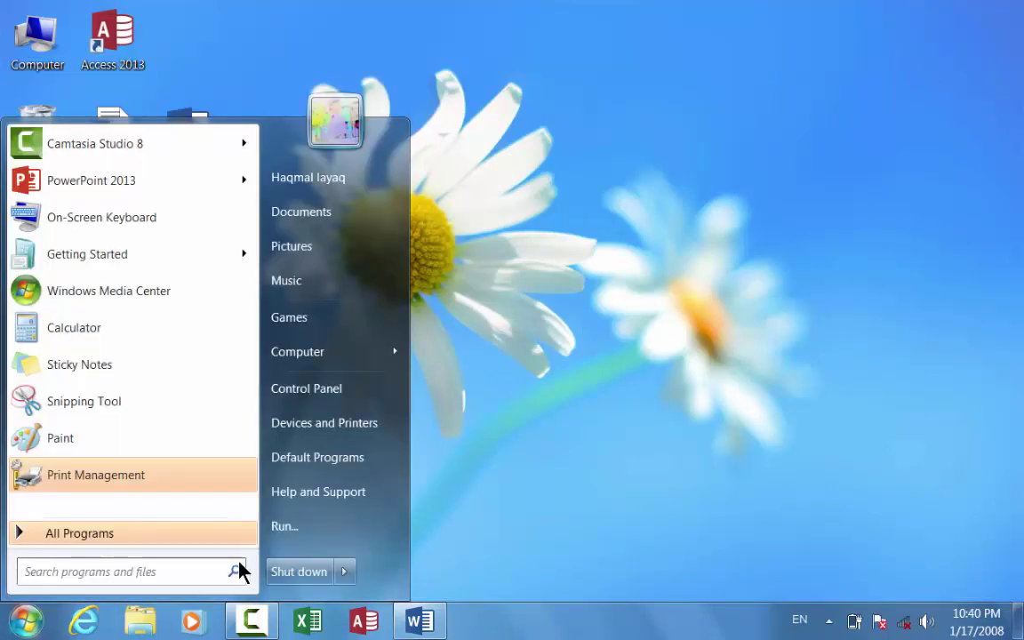
left_click(108, 537)
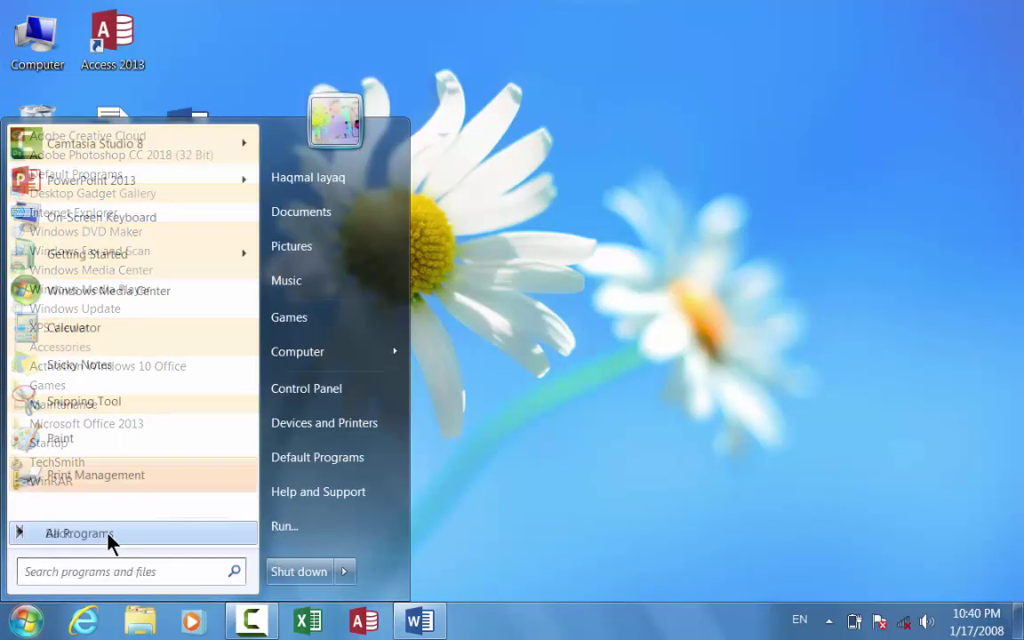
left_click(108, 537)
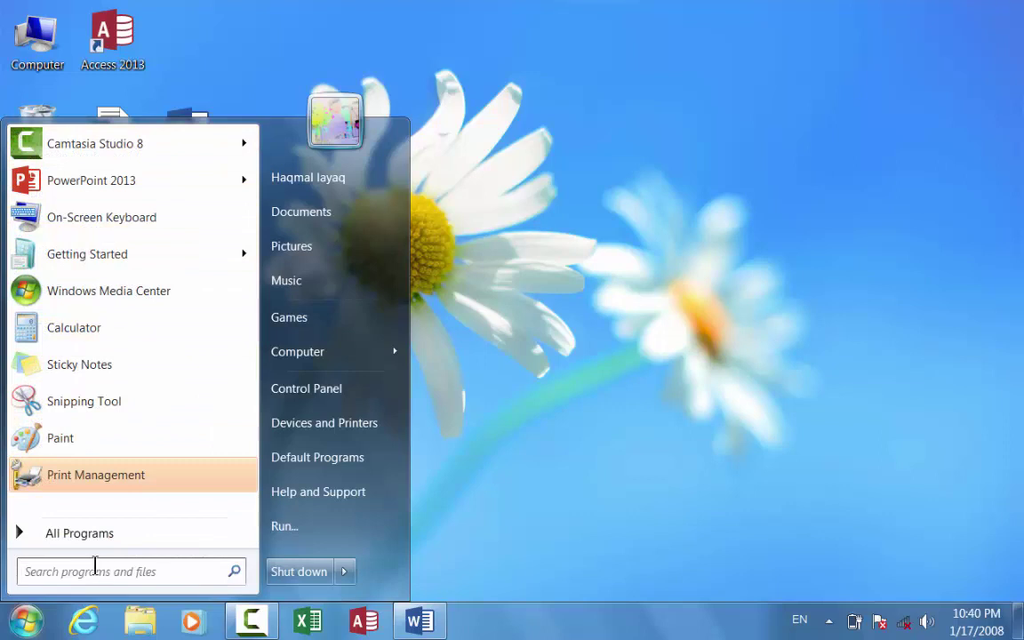
type("ado")
type("b")
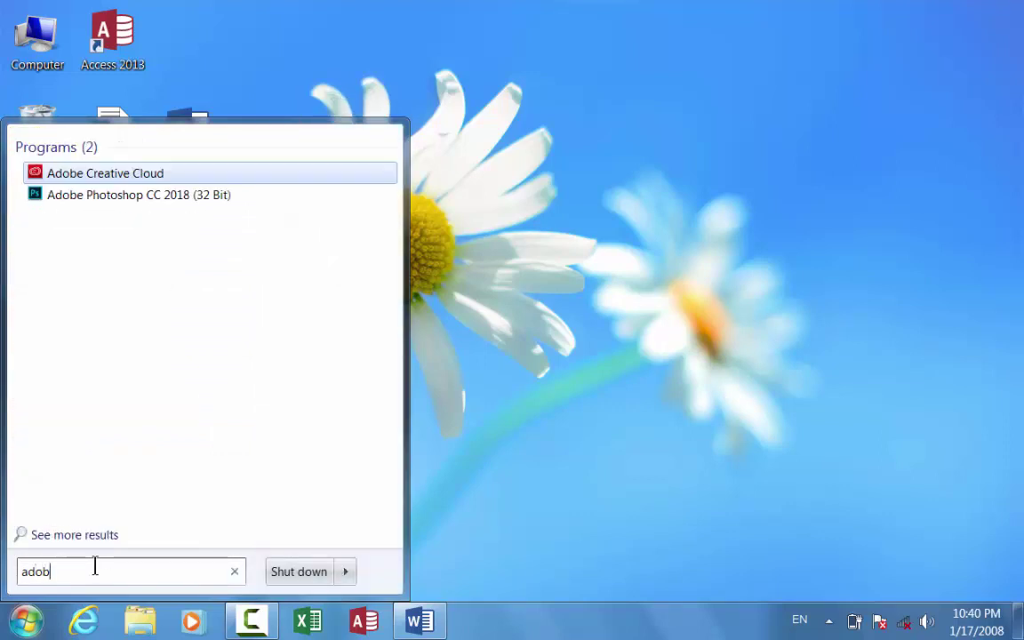
left_click(113, 199)
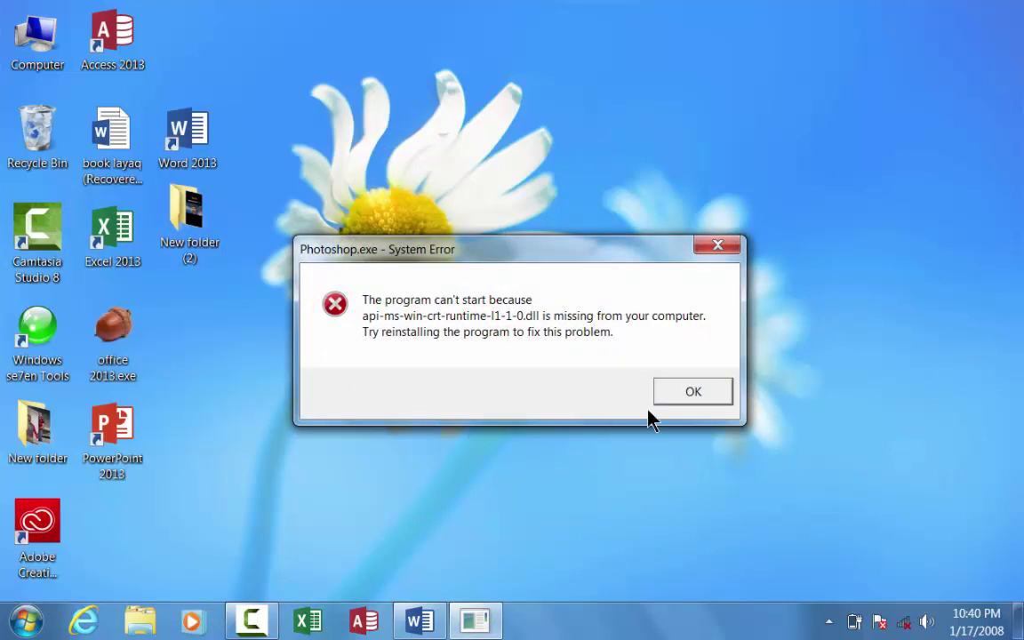
left_click(679, 408)
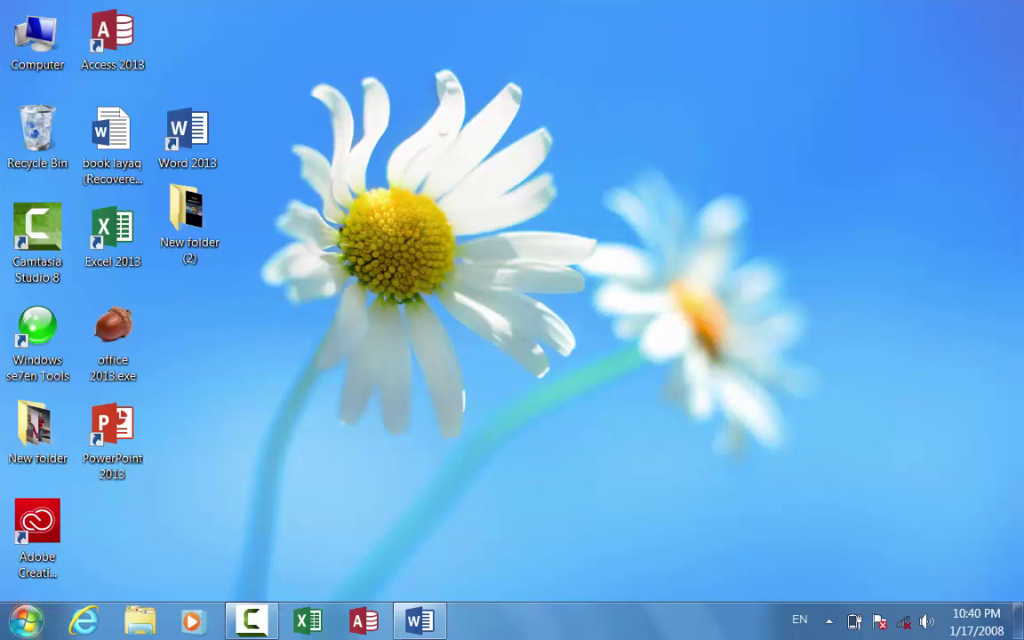
Try again to launch Adobe Photoshop CC 2018 (32 Bit) from the full program list and dismiss the error.
left_click(27, 620)
left_click(129, 533)
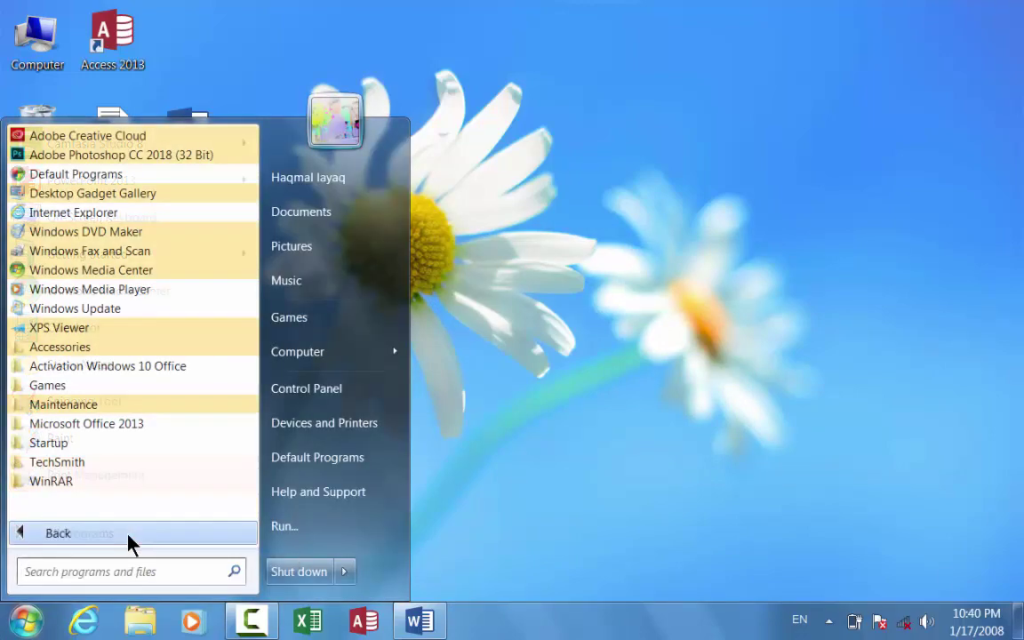
left_click(96, 155)
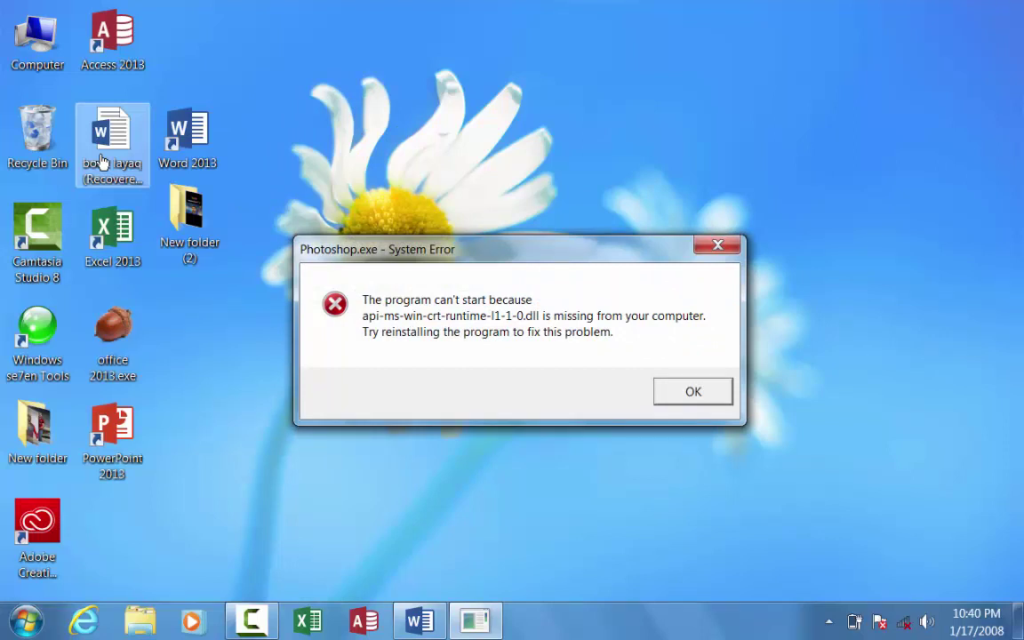
key("Return")
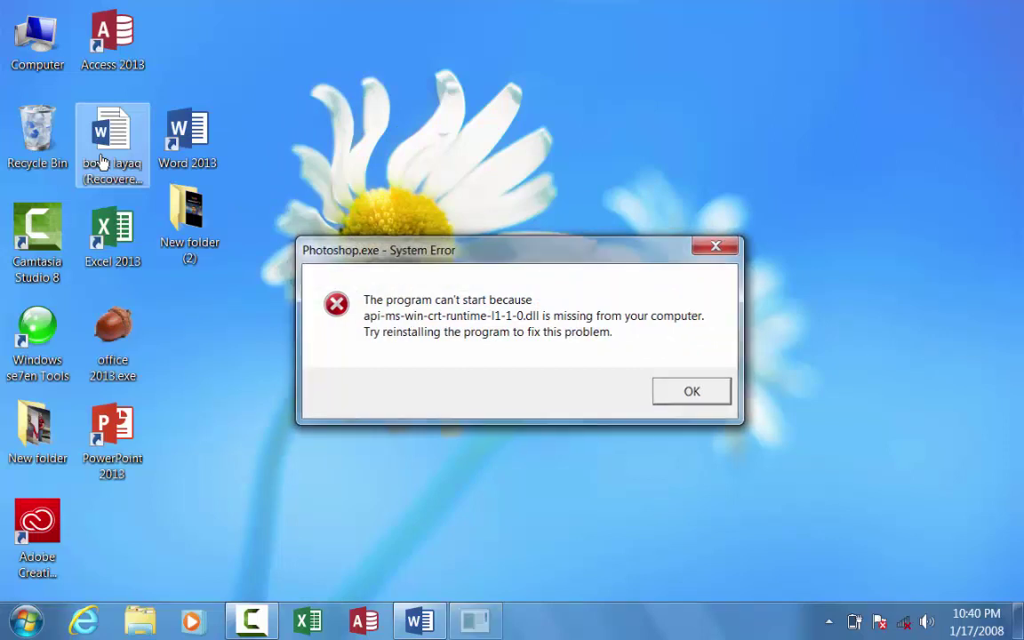
left_click(251, 615)
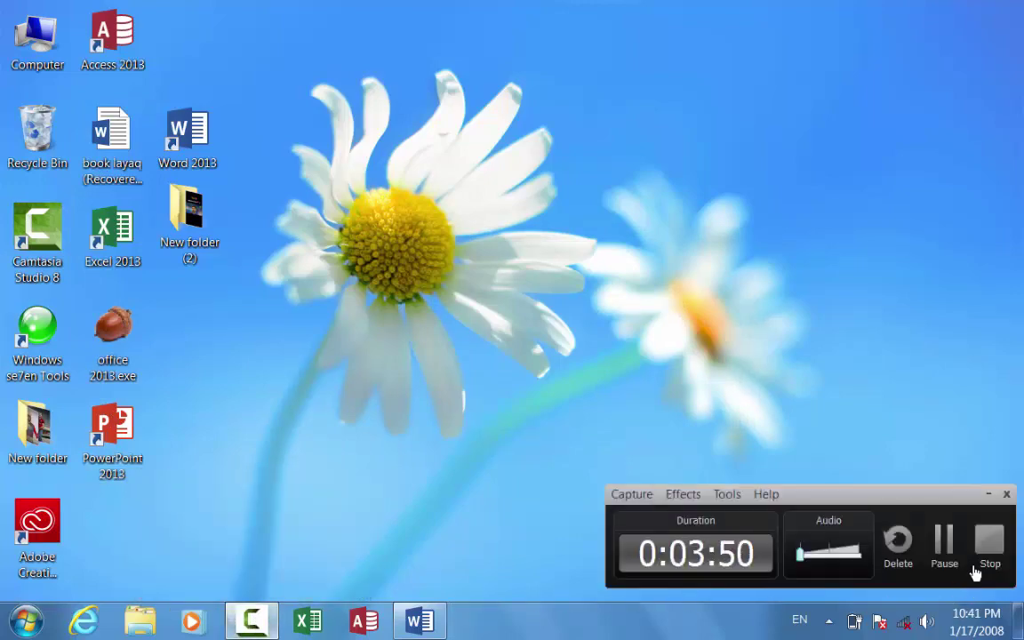